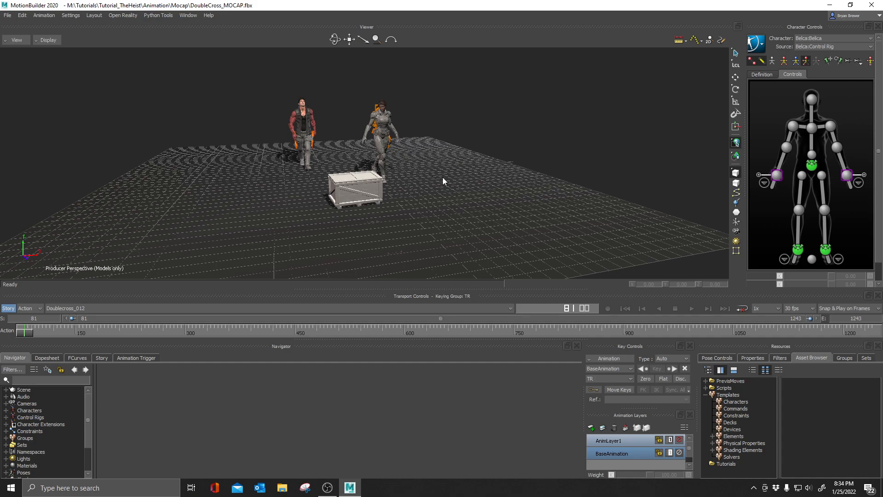
# - Preview the viewer in two-pane and four-pane arrangements and return to the single perspective pane
pyautogui.hotkey('ctrl', '2')
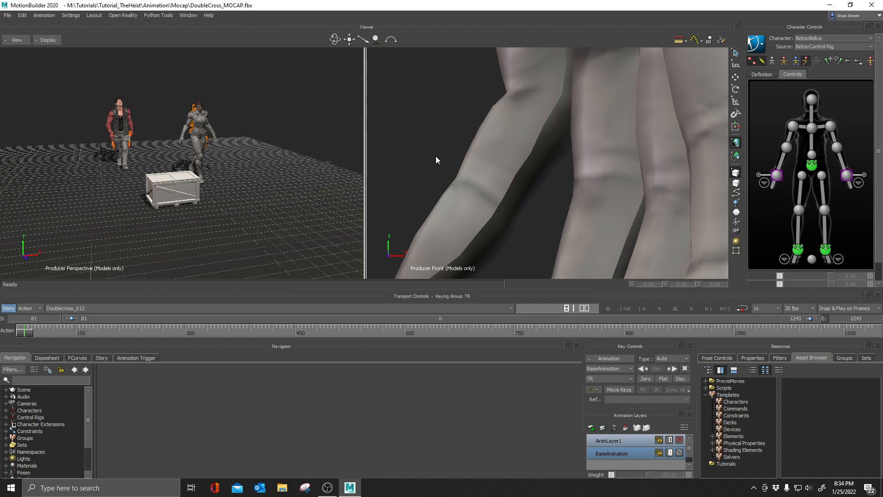
pyautogui.hotkey('ctrl', '4')
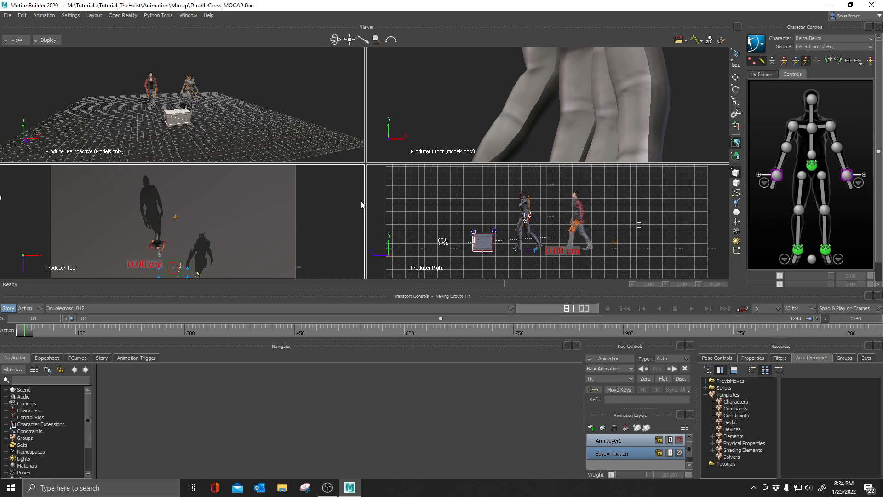
pyautogui.hotkey('ctrl', '1')
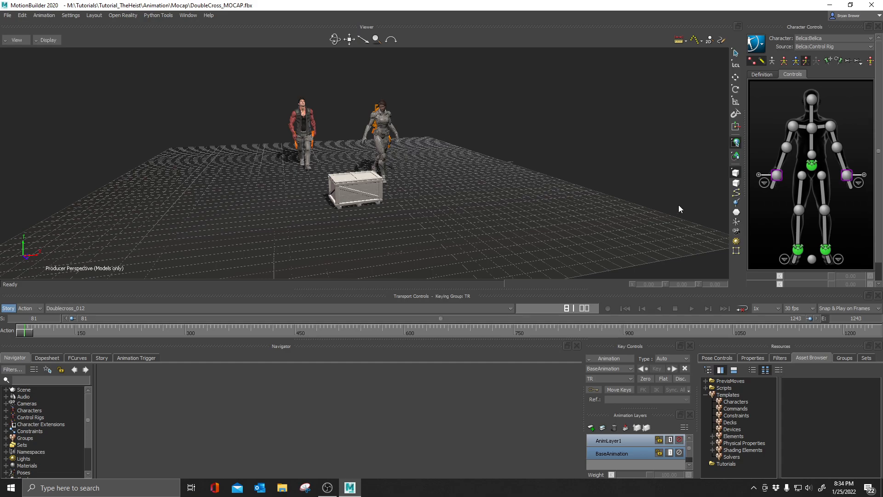
# - Switch to a layout with only the viewer and transport controls, and maximize the application window
pyautogui.click(95, 16)
pyautogui.click(105, 51)
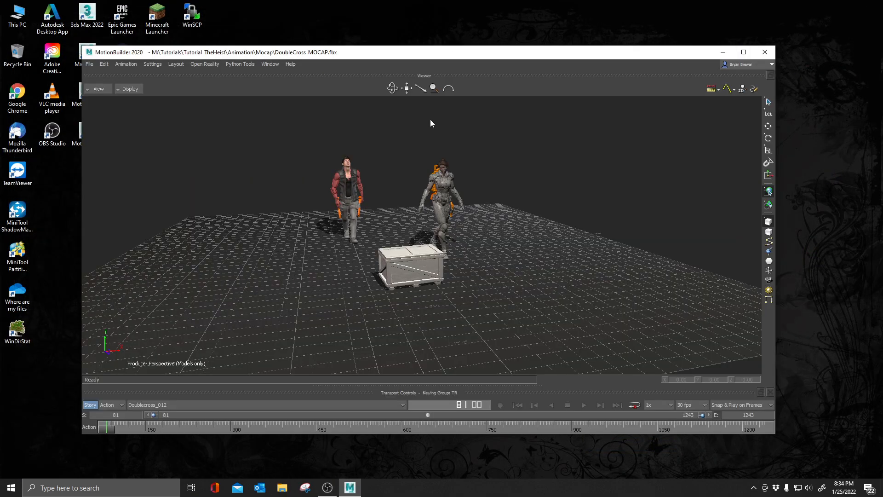
pyautogui.doubleClick(451, 53)
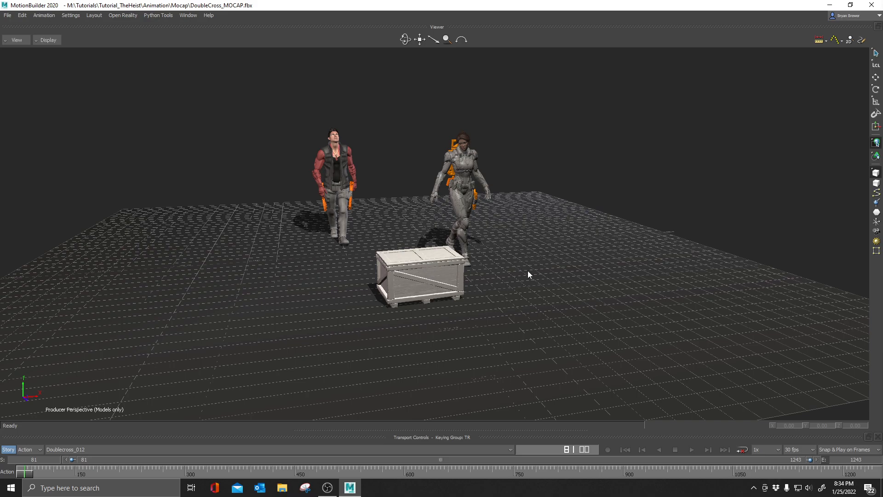
# - Split the viewer into two panes and show the whole scene hierarchy as a schematic in the second pane
pyautogui.hotkey('ctrl', '2')
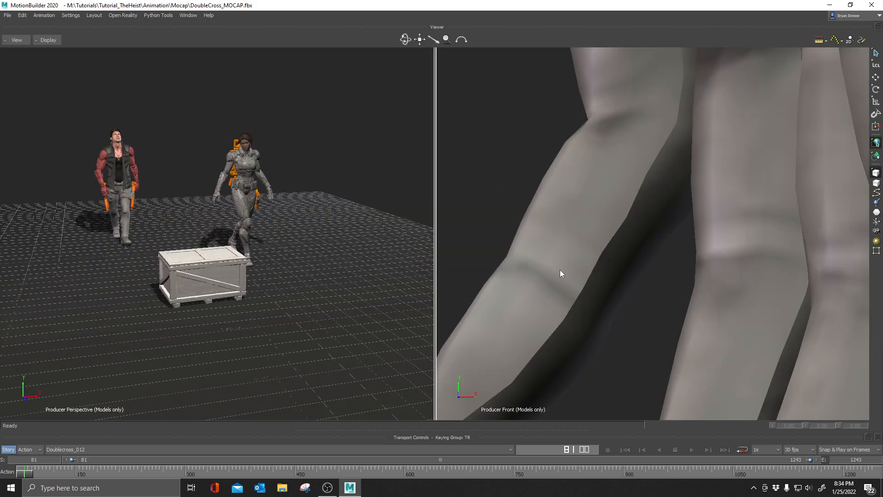
pyautogui.hotkey('ctrl', 'w')
pyautogui.press('a')
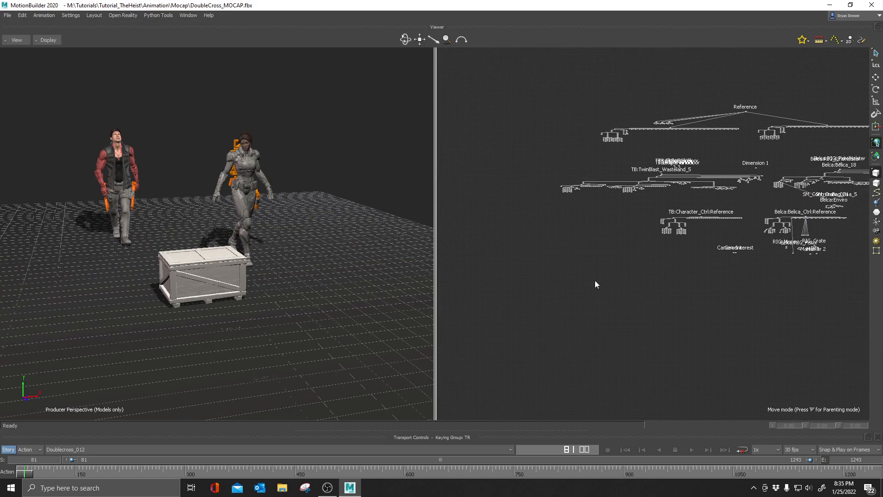
pyautogui.moveTo(332, 257)
pyautogui.keyDown('ctrl'); pyautogui.keyDown('shift'); pyautogui.mouseDown()
pyautogui.moveTo(322, 253)
pyautogui.moveTo(329, 252)
pyautogui.mouseUp(); pyautogui.keyUp('shift'); pyautogui.keyUp('ctrl')
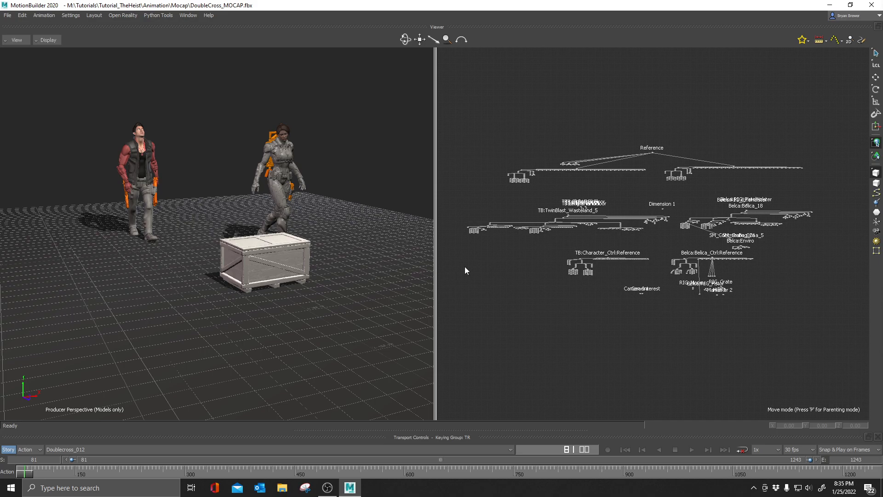
pyautogui.keyDown('shift'); pyautogui.moveTo(478, 275); pyautogui.dragTo(473, 290); pyautogui.keyUp('shift')
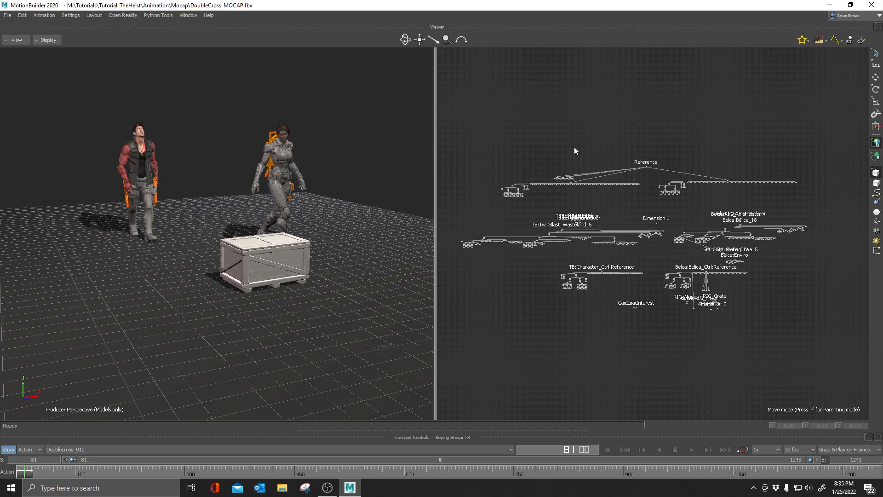
# - Create a schematic bookmark named HeyThere for the current hierarchy view
pyautogui.click(806, 41)
pyautogui.click(807, 62)
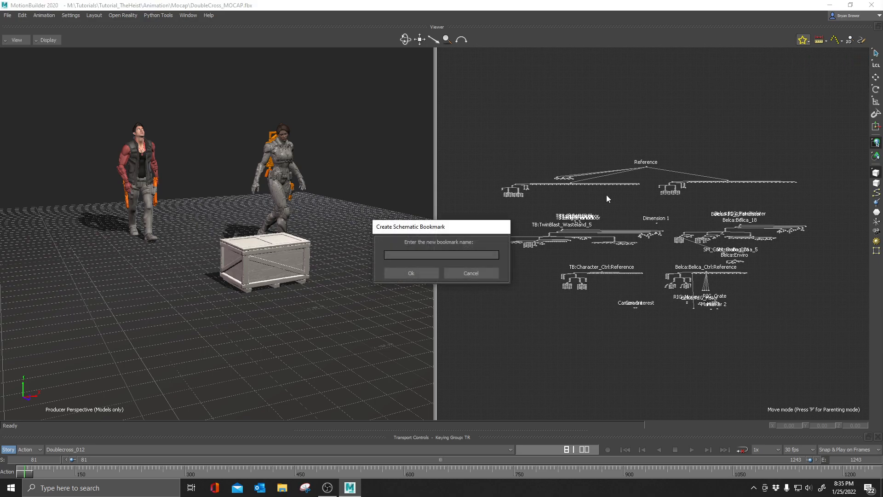
pyautogui.click(451, 256)
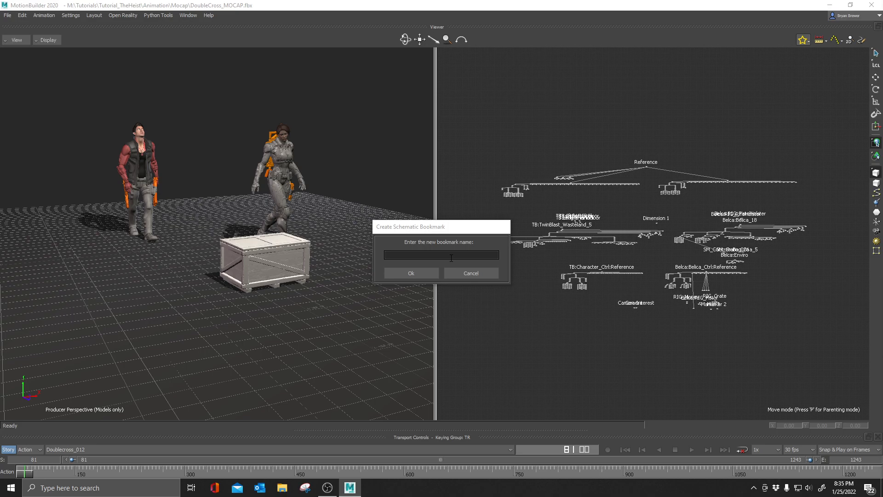
pyautogui.write('HeyThere')
pyautogui.click(413, 274)
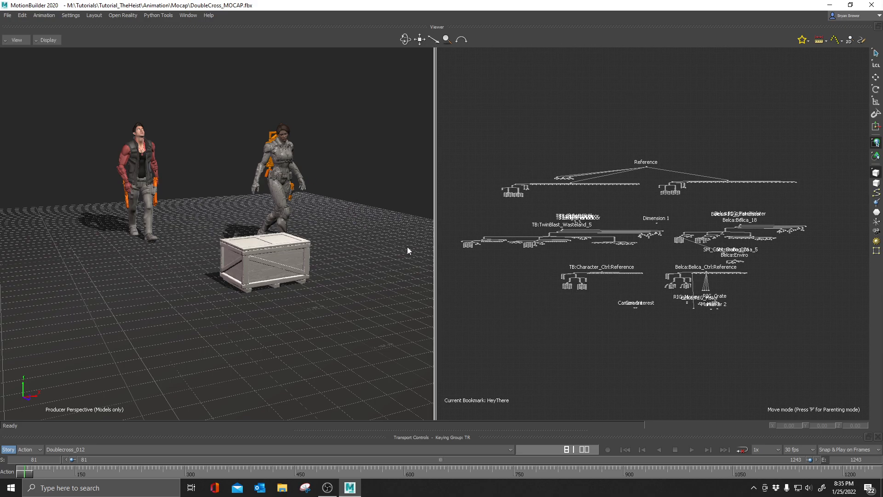
# - Return to a single perspective pane, add a second viewer and dock it beside the main one
pyautogui.hotkey('ctrl', '1')
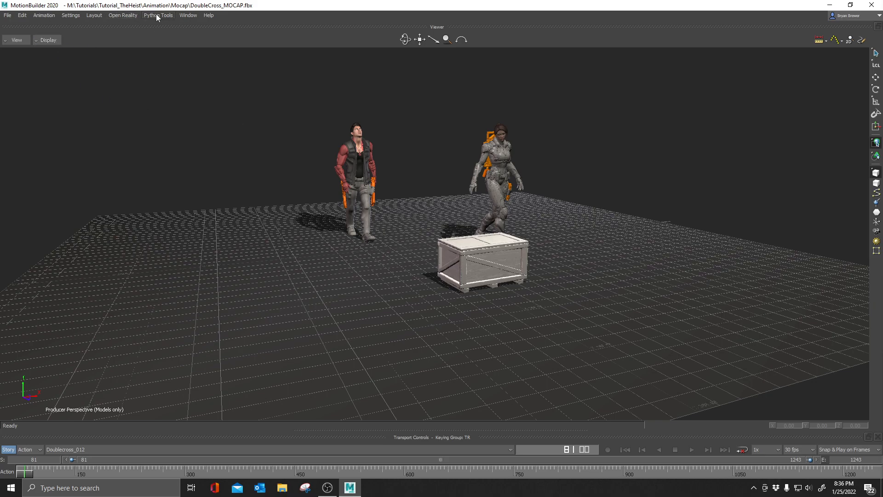
pyautogui.click(187, 15)
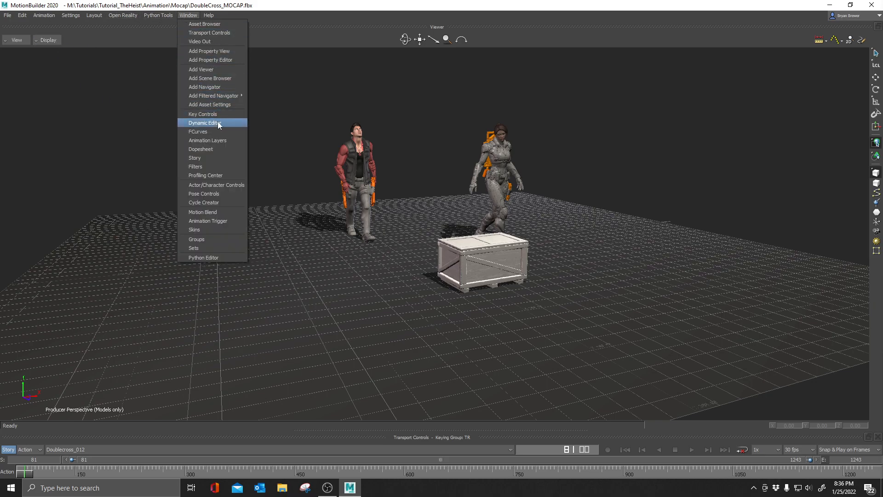
pyautogui.click(228, 70)
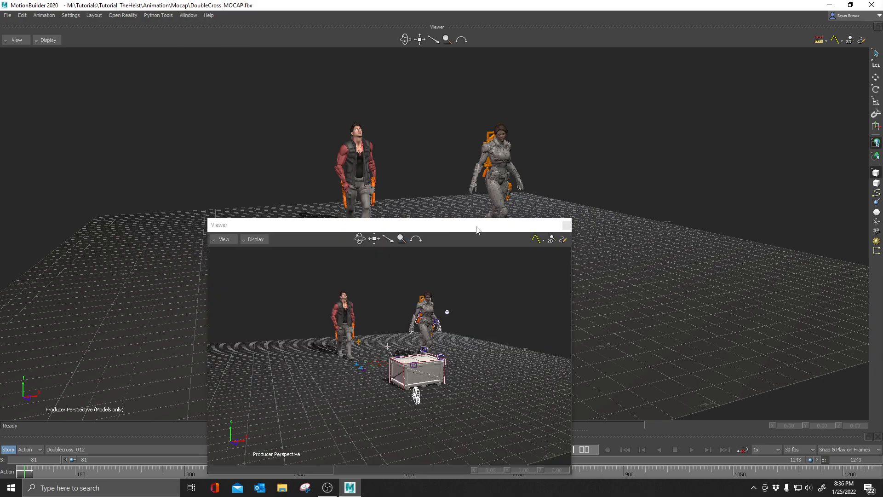
pyautogui.moveTo(478, 226); pyautogui.dragTo(266, 164)
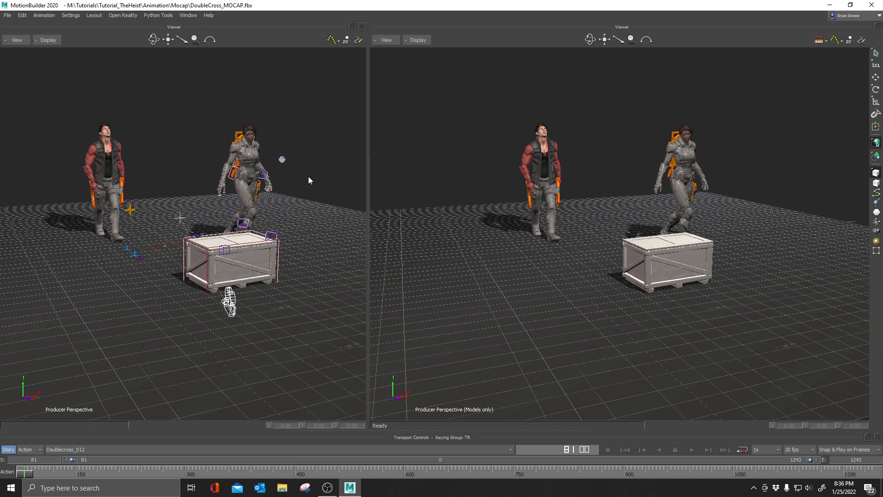
# - Split the added viewer into two stacked panes and switch its upper pane to the scene Camera
pyautogui.hotkey('ctrl', '2')
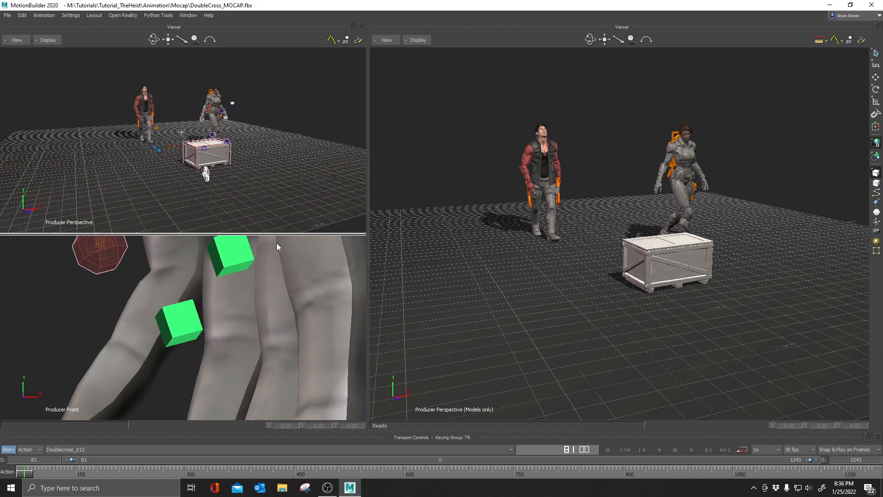
pyautogui.moveTo(368, 216); pyautogui.dragTo(375, 259)
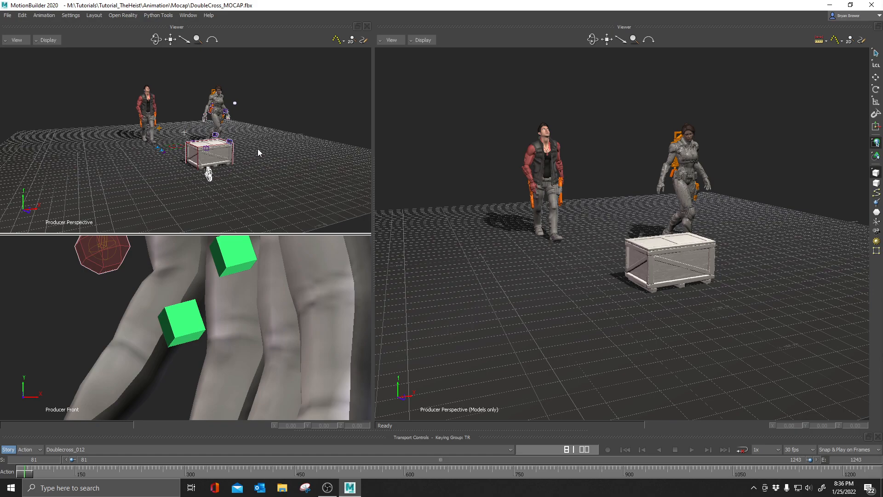
pyautogui.hotkey('ctrl', 'e')
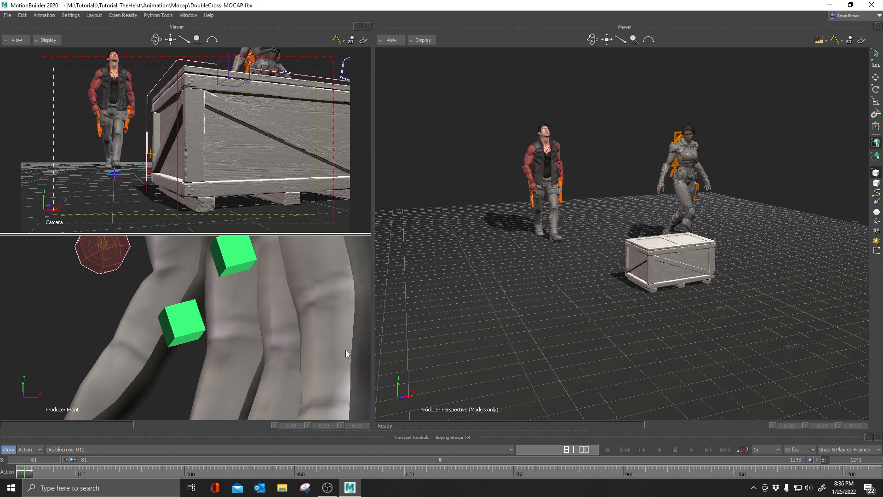
# - Play the animation until both characters bend over the crate, and narrow the added viewer beside the main one
pyautogui.press('space')
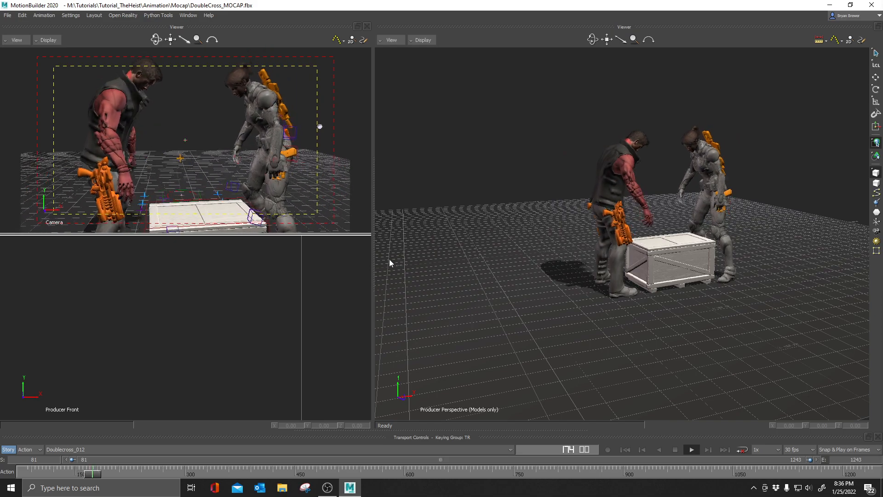
pyautogui.press('space')
pyautogui.moveTo(372, 237); pyautogui.dragTo(331, 240)
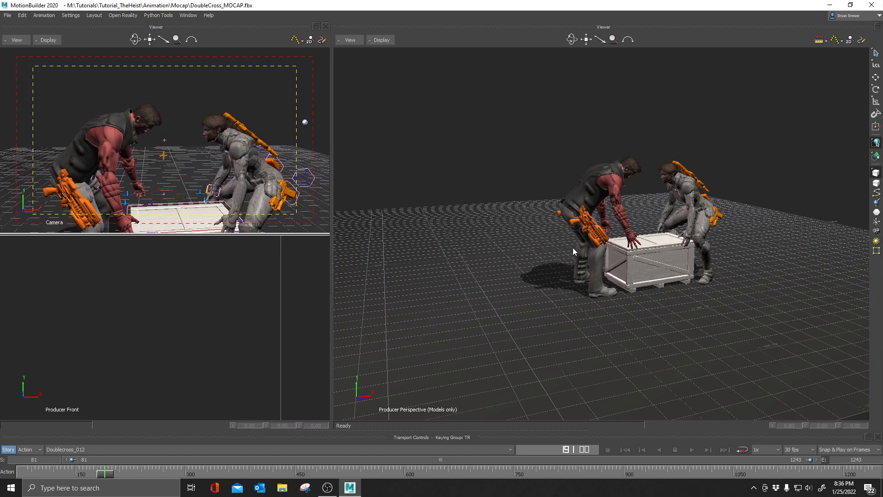
# - Play the crate-lifting section up to frame 286 and frame both characters from the side in the main perspective viewer
pyautogui.moveTo(540, 274)
pyautogui.keyDown('ctrl'); pyautogui.mouseDown()
pyautogui.moveTo(540, 267)
pyautogui.moveTo(512, 276)
pyautogui.moveTo(536, 259)
pyautogui.mouseUp(); pyautogui.keyUp('ctrl')
pyautogui.press('space')
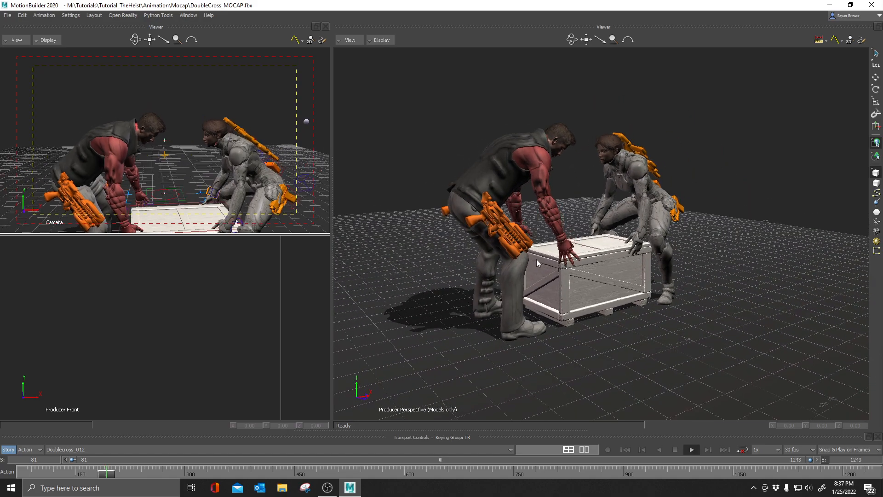
pyautogui.press('space')
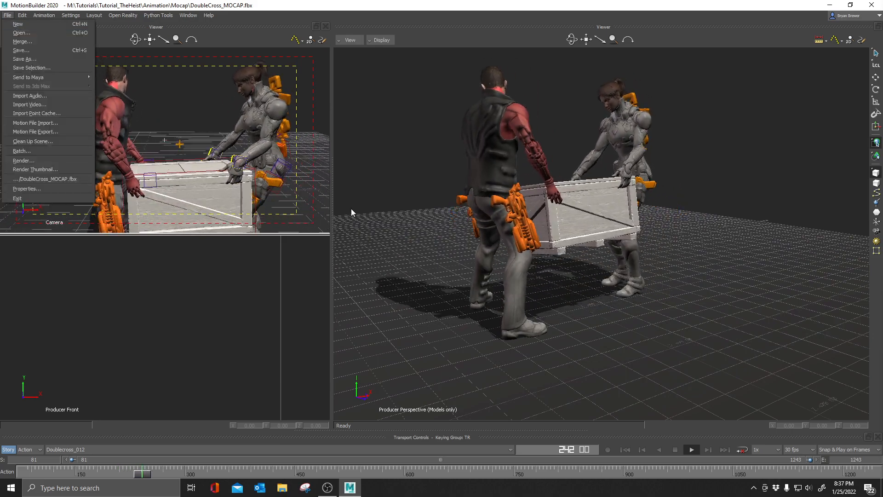
pyautogui.click(496, 217)
pyautogui.press('space')
pyautogui.keyDown('ctrl'); pyautogui.keyDown('shift'); pyautogui.moveTo(539, 181); pyautogui.dragTo(529, 255); pyautogui.keyUp('shift'); pyautogui.keyUp('ctrl')
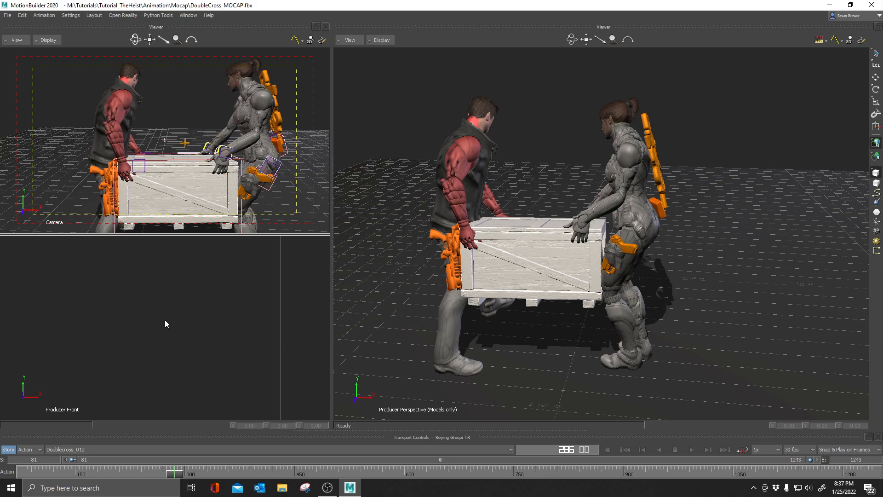
# - Show the schematic in the added viewer's lower pane and recall the HeyThere bookmark
pyautogui.hotkey('ctrl', 'w')
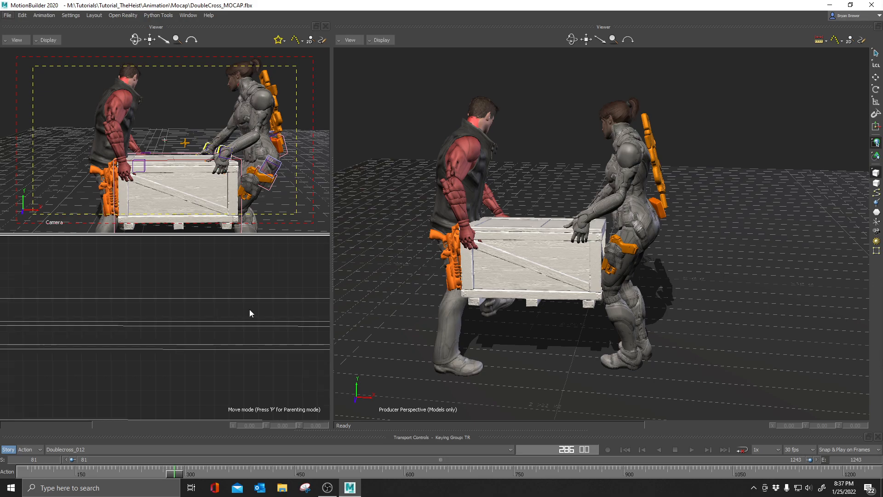
pyautogui.keyDown('ctrl'); pyautogui.moveTo(266, 299); pyautogui.dragTo(125, 317); pyautogui.keyUp('ctrl')
pyautogui.press('a')
pyautogui.keyDown('shift'); pyautogui.moveTo(125, 320); pyautogui.dragTo(143, 321); pyautogui.keyUp('shift')
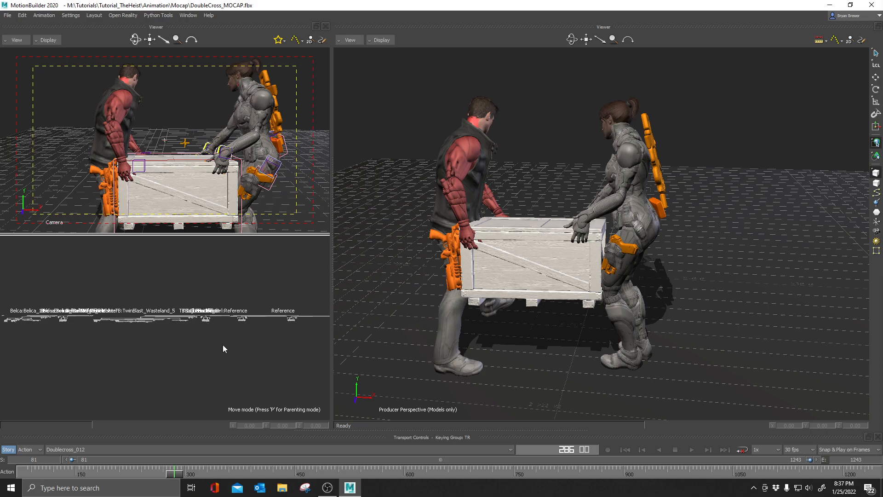
pyautogui.moveTo(230, 329)
pyautogui.keyDown('shift'); pyautogui.mouseDown()
pyautogui.moveTo(154, 343)
pyautogui.moveTo(247, 324)
pyautogui.mouseUp(); pyautogui.keyUp('shift')
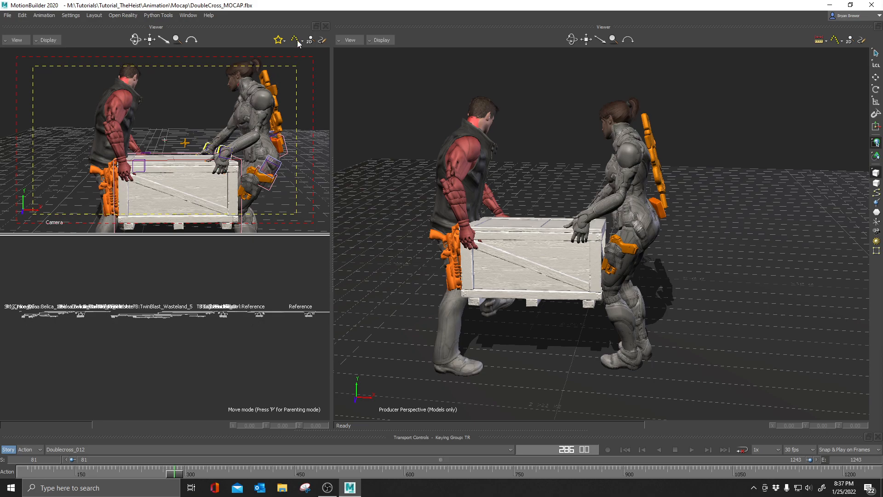
pyautogui.click(283, 41)
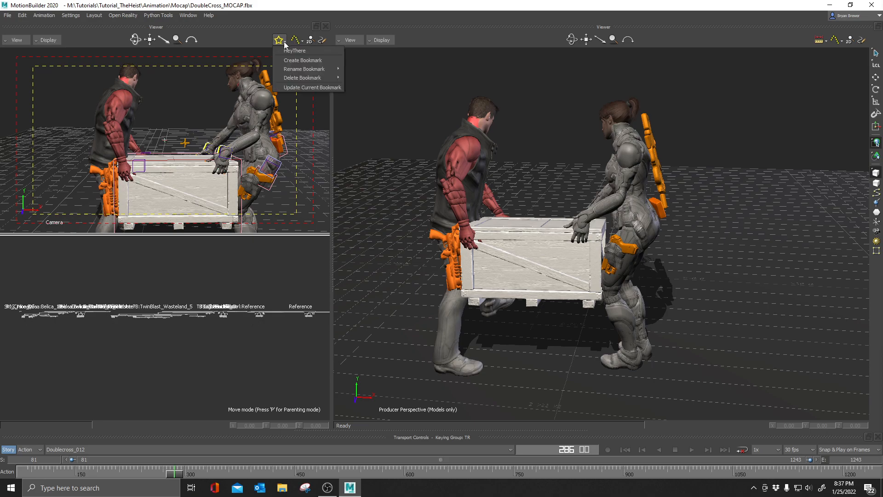
pyautogui.click(292, 51)
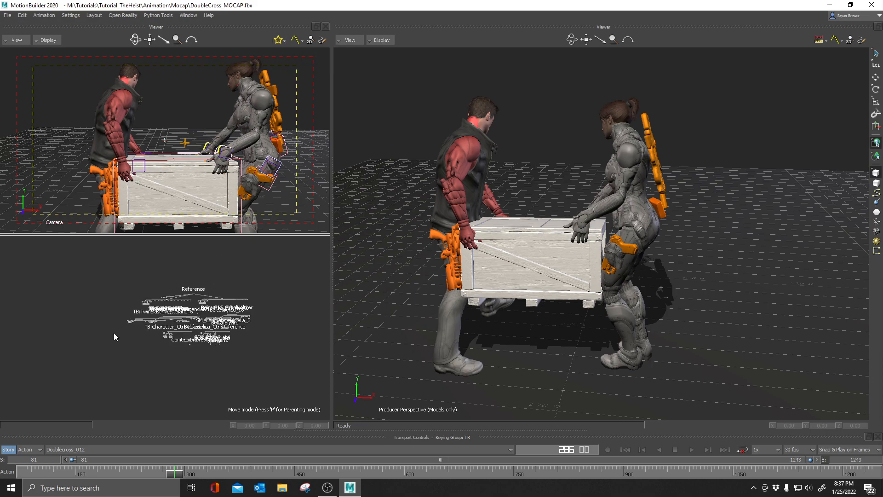
# - Select the middle group of finger nodes on Belica's right hand control rig in the schematic and activate the Translate manipulator
pyautogui.scroll(3, 285, 338)
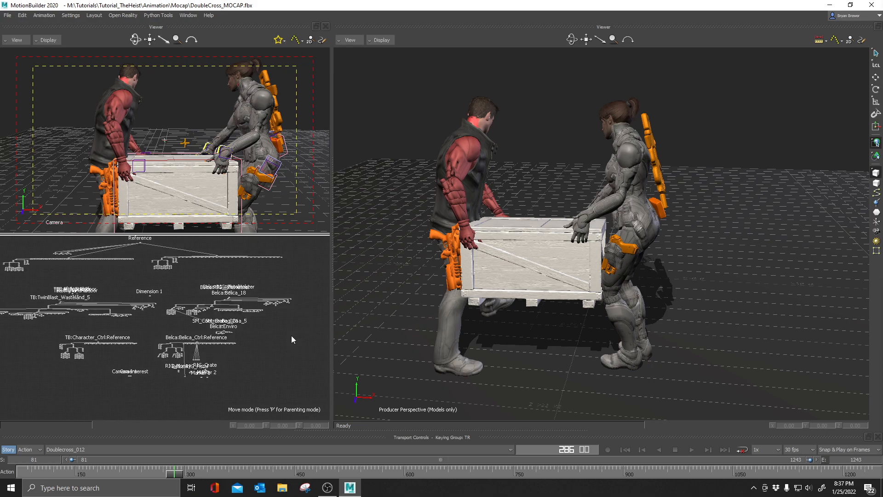
pyautogui.moveTo(269, 349); pyautogui.dragTo(262, 313, button='middle')
pyautogui.scroll(5, 202, 324)
pyautogui.moveTo(275, 349); pyautogui.dragTo(241, 310, button='middle')
pyautogui.scroll(5, 209, 330)
pyautogui.moveTo(264, 361); pyautogui.dragTo(213, 324)
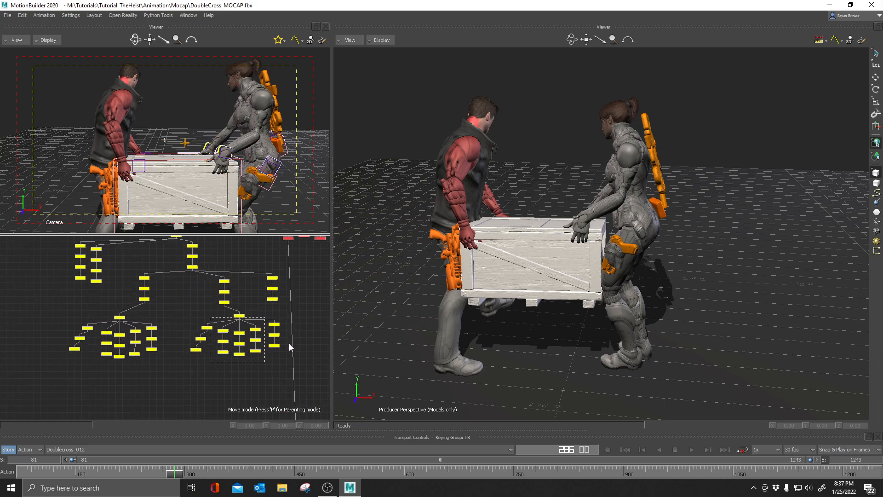
pyautogui.press('t')
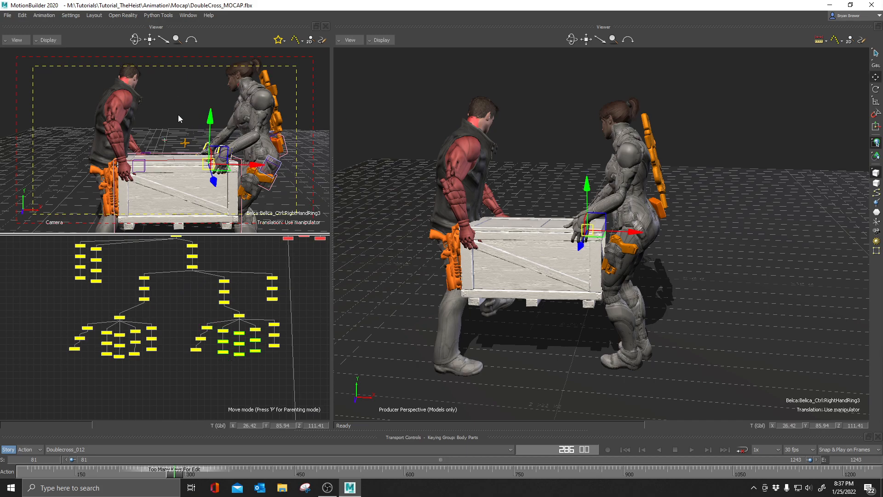
# - Set the Camera pane to the Models only display and the main perspective viewer to the normal display mode
pyautogui.hotkey('ctrl', 'a')
pyautogui.hotkey('ctrl', 'a')
pyautogui.hotkey('ctrl', 'a')
pyautogui.hotkey('ctrl', 'a')
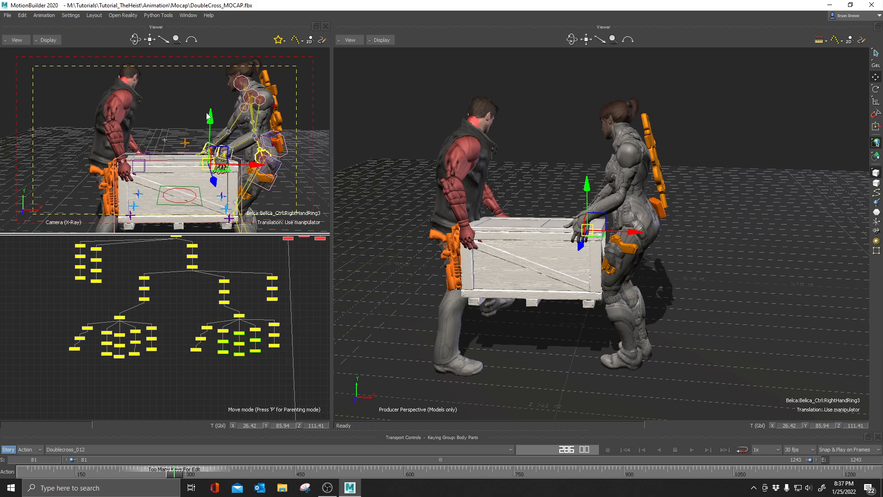
pyautogui.hotkey('ctrl', 'a')
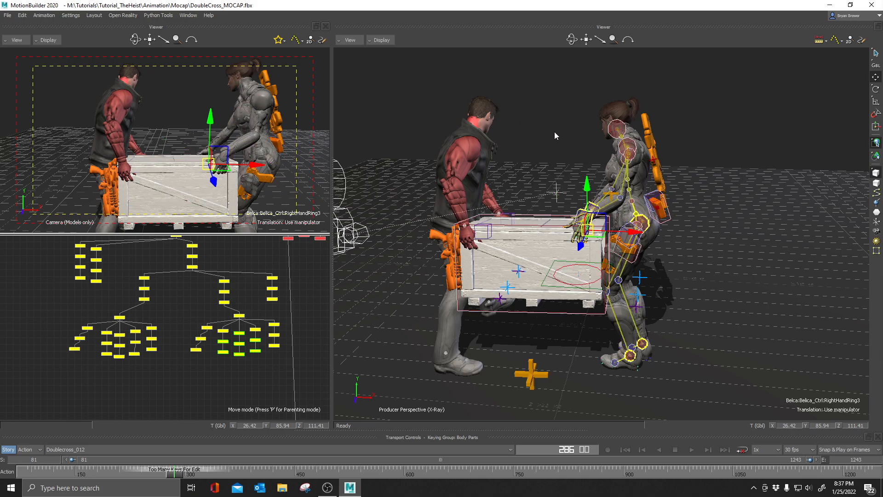
pyautogui.hotkey('ctrl', 'a')
pyautogui.keyDown('ctrl'); pyautogui.moveTo(631, 188); pyautogui.dragTo(686, 196); pyautogui.keyUp('ctrl')
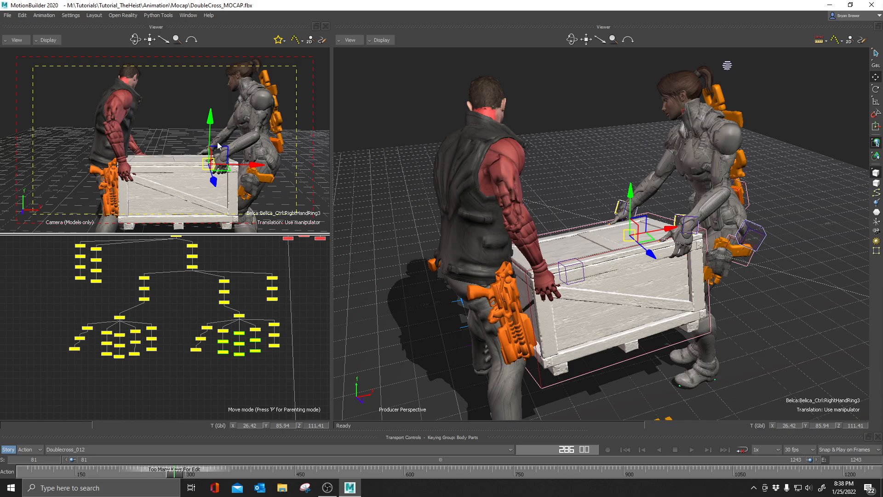
# - Widen the added viewer and move the schematic pane from it to beneath the main viewer's perspective, leaving the added viewer showing only the Camera
pyautogui.keyDown('ctrl'); pyautogui.keyDown('shift'); pyautogui.moveTo(552, 235); pyautogui.dragTo(597, 199); pyautogui.keyUp('shift'); pyautogui.keyUp('ctrl')
pyautogui.keyDown('ctrl'); pyautogui.keyDown('shift'); pyautogui.moveTo(529, 247); pyautogui.dragTo(339, 264); pyautogui.keyUp('shift'); pyautogui.keyUp('ctrl')
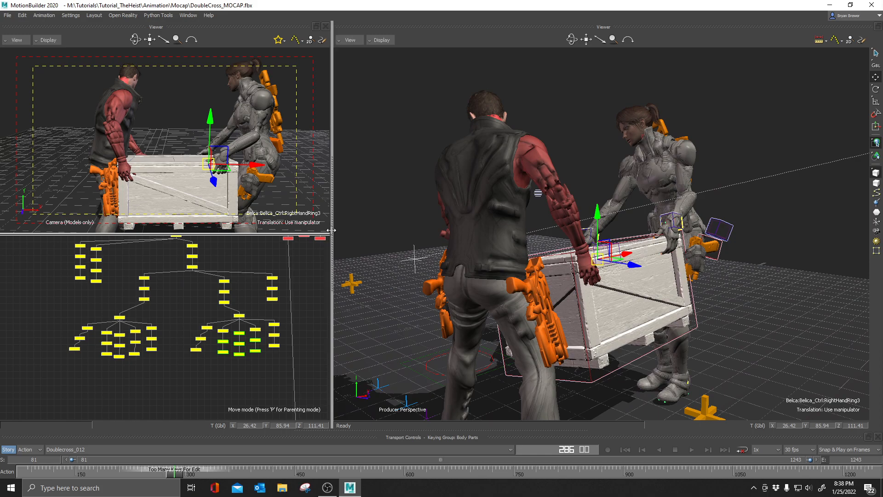
pyautogui.moveTo(331, 228); pyautogui.dragTo(400, 229)
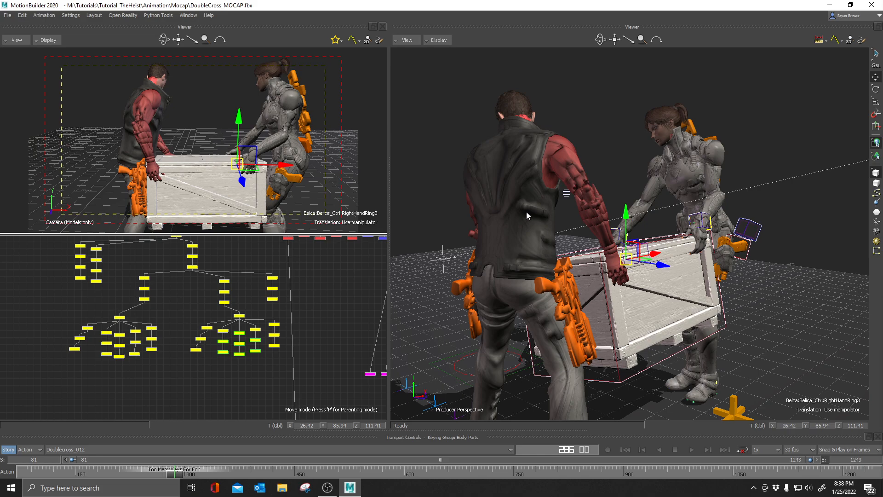
pyautogui.hotkey('ctrl', '2')
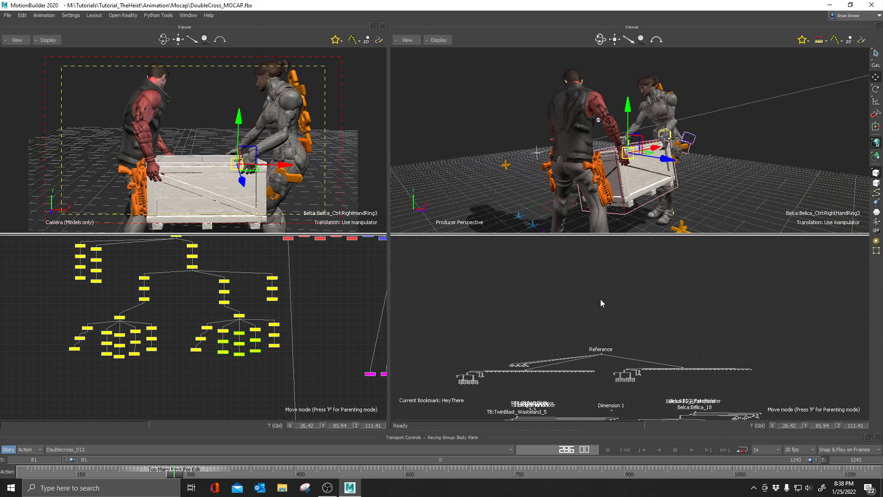
pyautogui.hotkey('ctrl', '1')
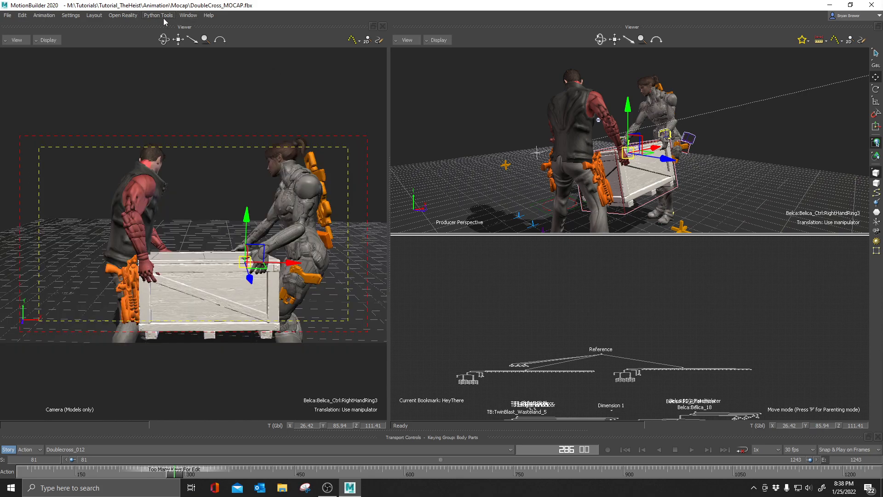
# - Add another viewer, dock it beneath the Camera viewer, and adjust the height split between the two
pyautogui.click(188, 15)
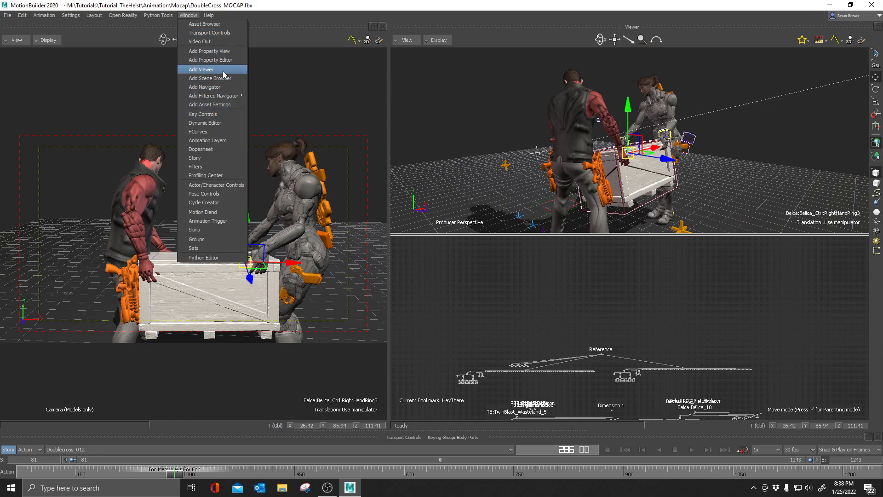
pyautogui.click(222, 71)
pyautogui.moveTo(420, 248); pyautogui.dragTo(230, 346)
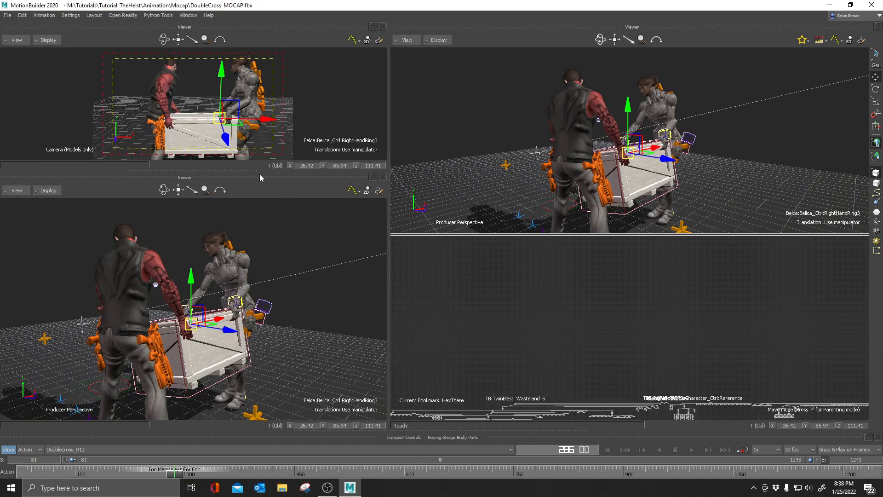
pyautogui.moveTo(259, 170); pyautogui.dragTo(253, 247)
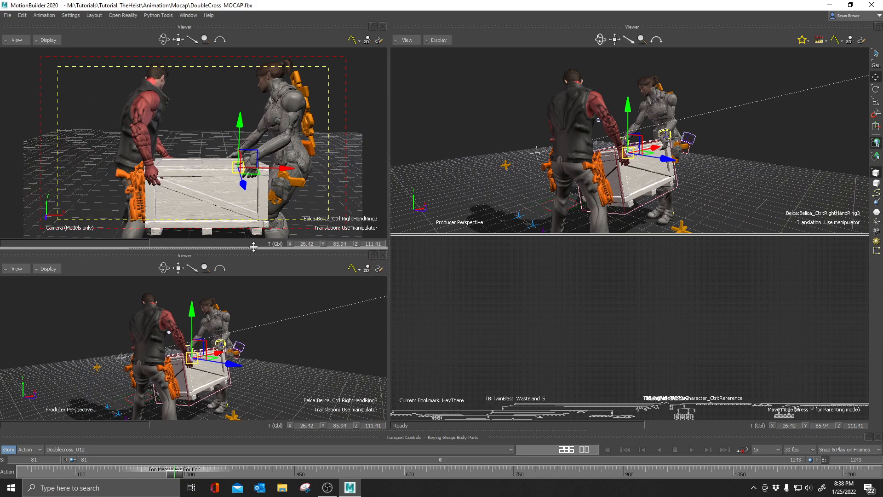
pyautogui.scroll(-5, 228, 314)
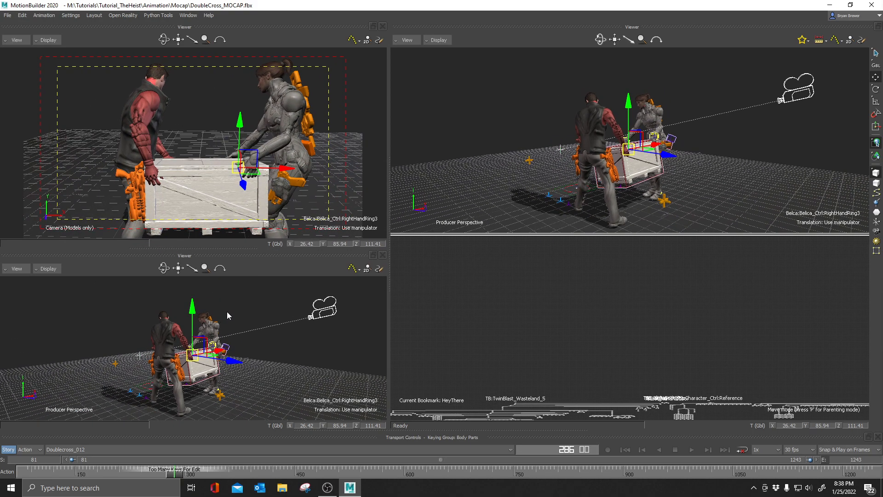
pyautogui.moveTo(193, 249); pyautogui.dragTo(195, 216)
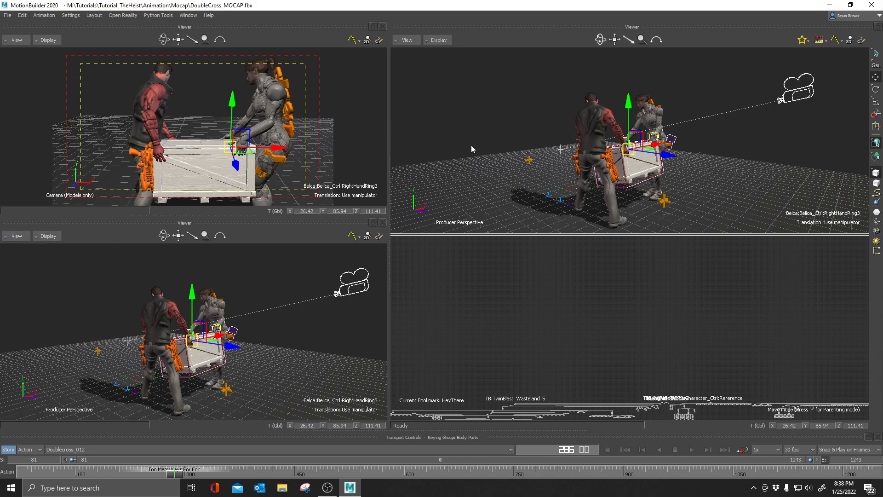
# - Reload the HeyThere schematic bookmark in the main viewer without saving the changes to the current bookmark
pyautogui.keyDown('alt'); pyautogui.moveTo(302, 286); pyautogui.dragTo(267, 301); pyautogui.keyUp('alt')
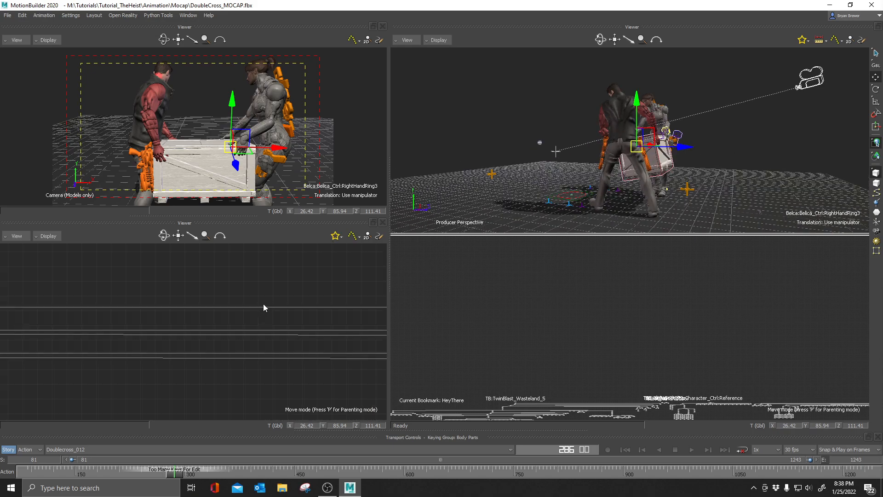
pyautogui.scroll(-5, 672, 336)
pyautogui.keyDown('alt'); pyautogui.moveTo(675, 337); pyautogui.dragTo(579, 287, button='middle'); pyautogui.keyUp('alt')
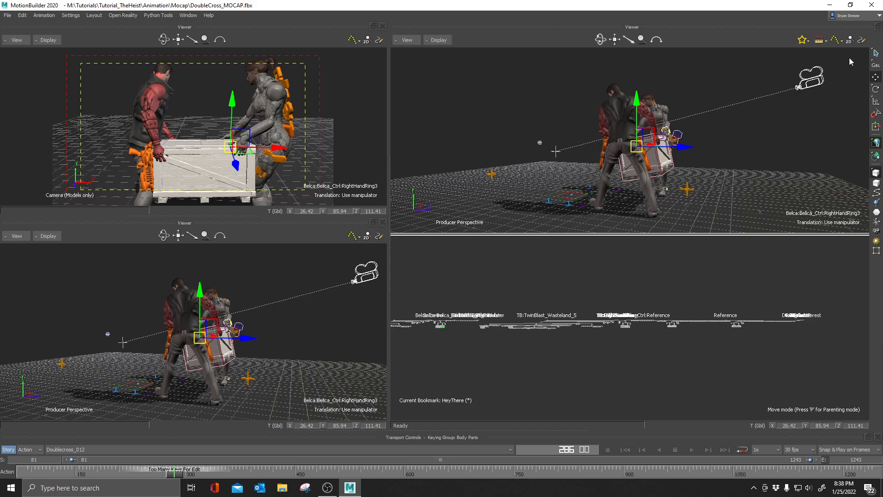
pyautogui.click(804, 40)
pyautogui.click(812, 61)
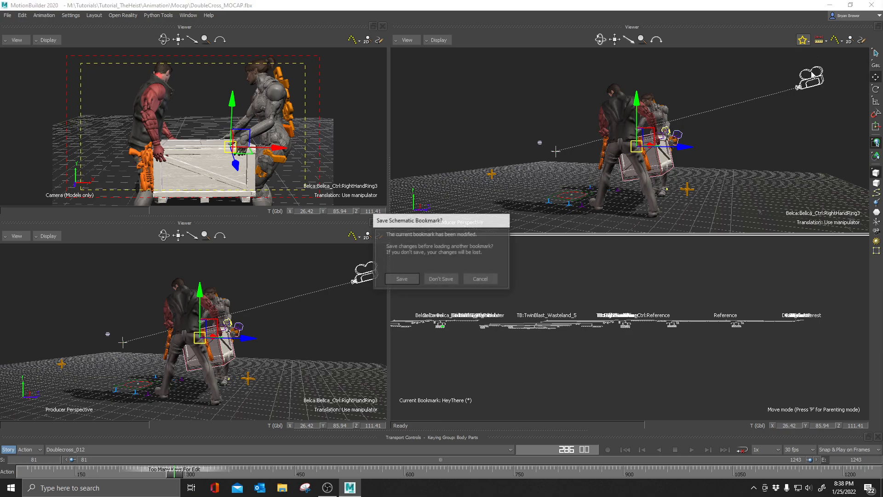
pyautogui.click(441, 278)
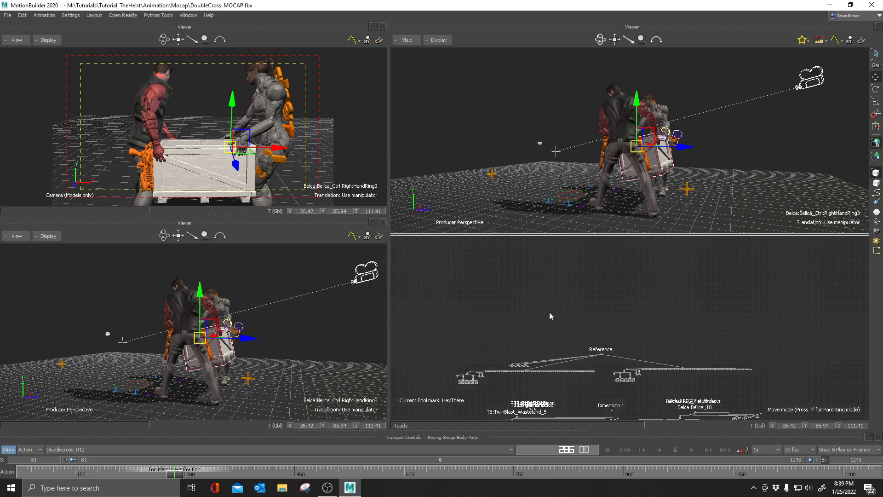
# - Frame the scene's hierarchies in the schematic pane and deselect the hand control nodes
pyautogui.moveTo(710, 352); pyautogui.dragTo(729, 262, button='middle')
pyautogui.moveTo(795, 333); pyautogui.dragTo(795, 329, button='middle')
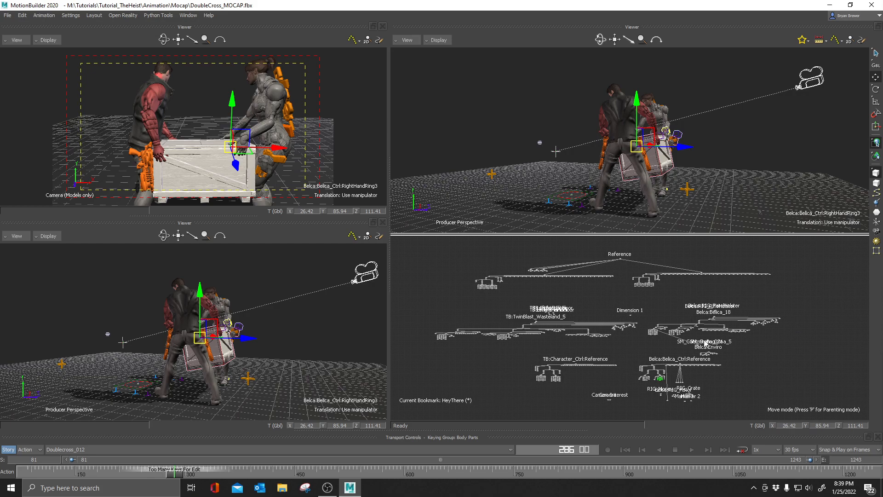
pyautogui.click(768, 366)
pyautogui.moveTo(771, 363); pyautogui.dragTo(812, 370, button='middle')
pyautogui.scroll(2, 785, 358)
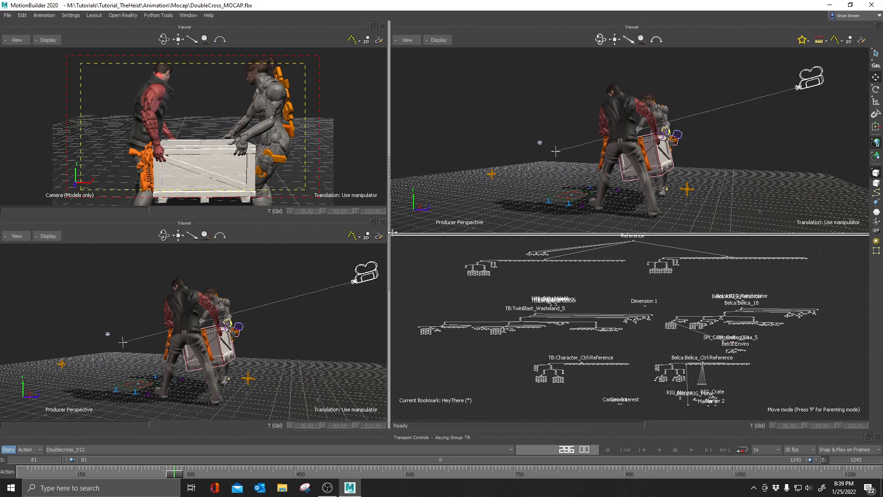
# - Widen the column holding the two added viewers and make the Camera viewer taller
pyautogui.moveTo(389, 236); pyautogui.dragTo(422, 232)
pyautogui.moveTo(361, 216); pyautogui.dragTo(367, 236)
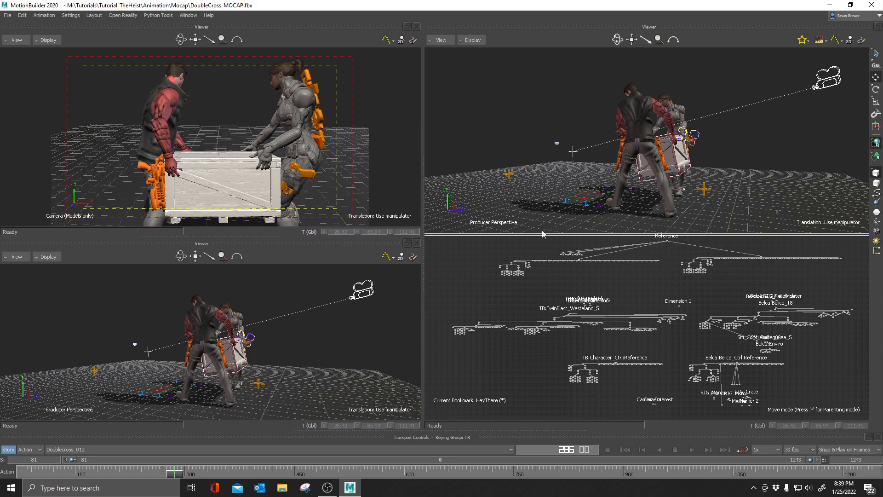
pyautogui.keyDown('alt'); pyautogui.moveTo(625, 298); pyautogui.dragTo(611, 315, button='middle'); pyautogui.keyUp('alt')
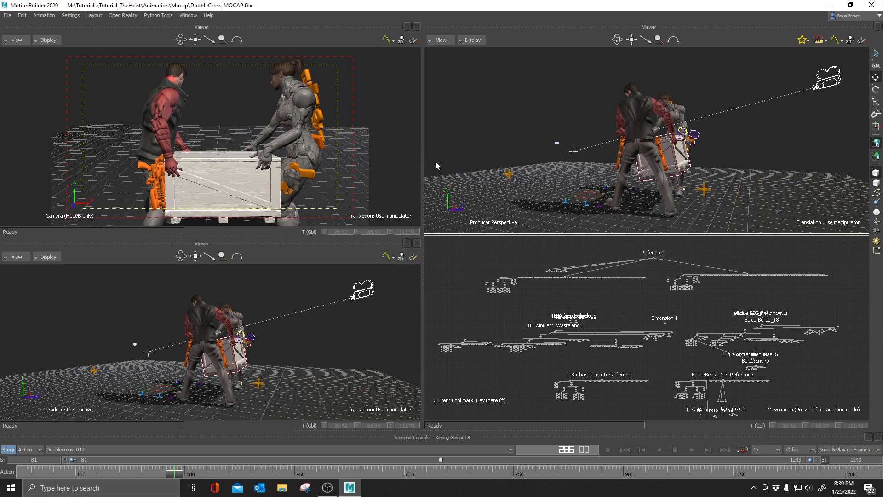
# - Show both characters and the crate in Producer Front in the viewer beneath the Camera viewer, and close that viewer
pyautogui.hotkey('ctrl', 'f')
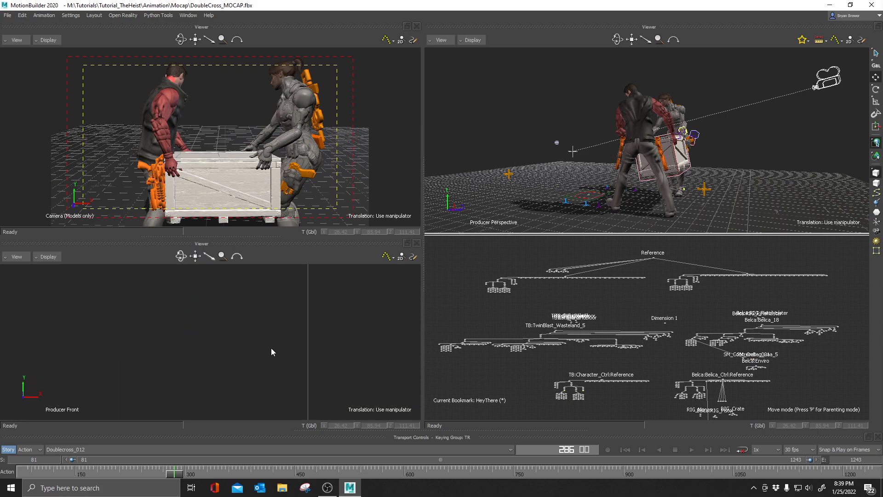
pyautogui.keyDown('ctrl'); pyautogui.moveTo(325, 321); pyautogui.dragTo(234, 331); pyautogui.keyUp('ctrl')
pyautogui.keyDown('ctrl'); pyautogui.moveTo(330, 317); pyautogui.dragTo(269, 325); pyautogui.keyUp('ctrl')
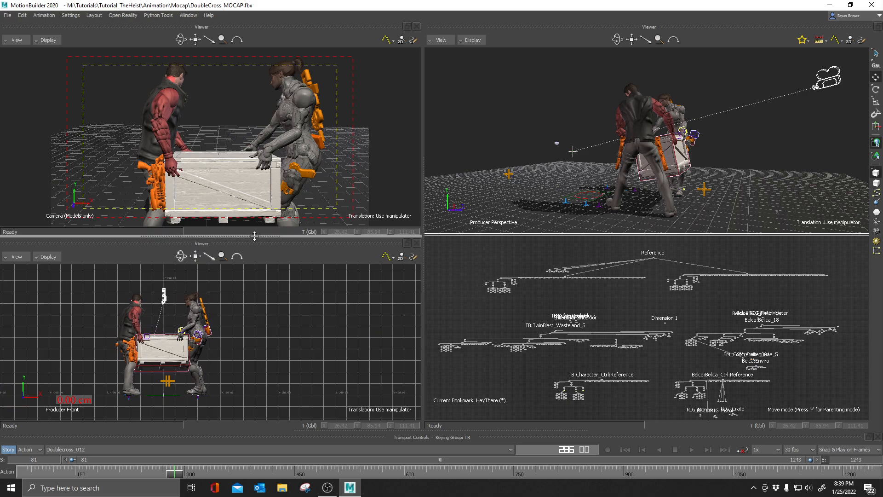
pyautogui.moveTo(254, 236); pyautogui.dragTo(253, 229)
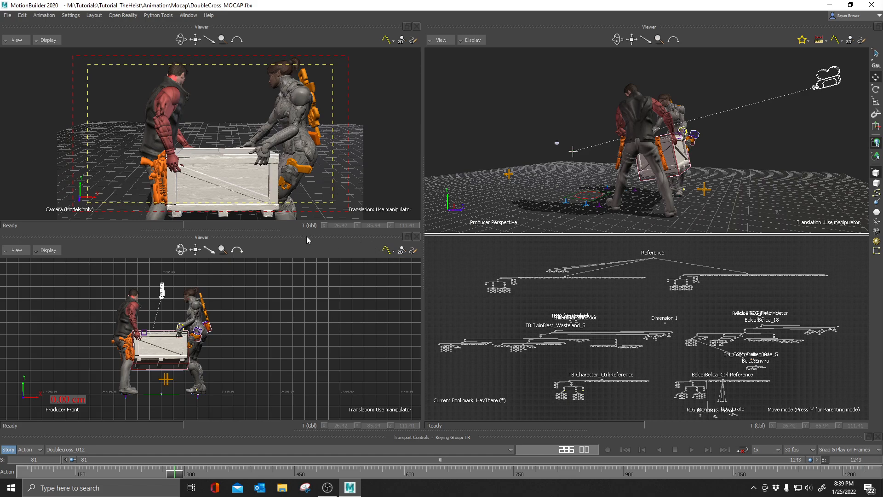
pyautogui.click(417, 237)
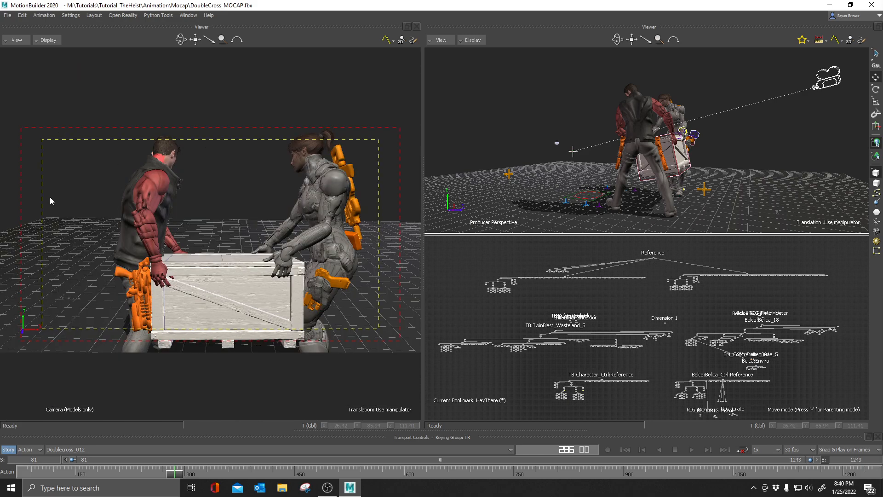